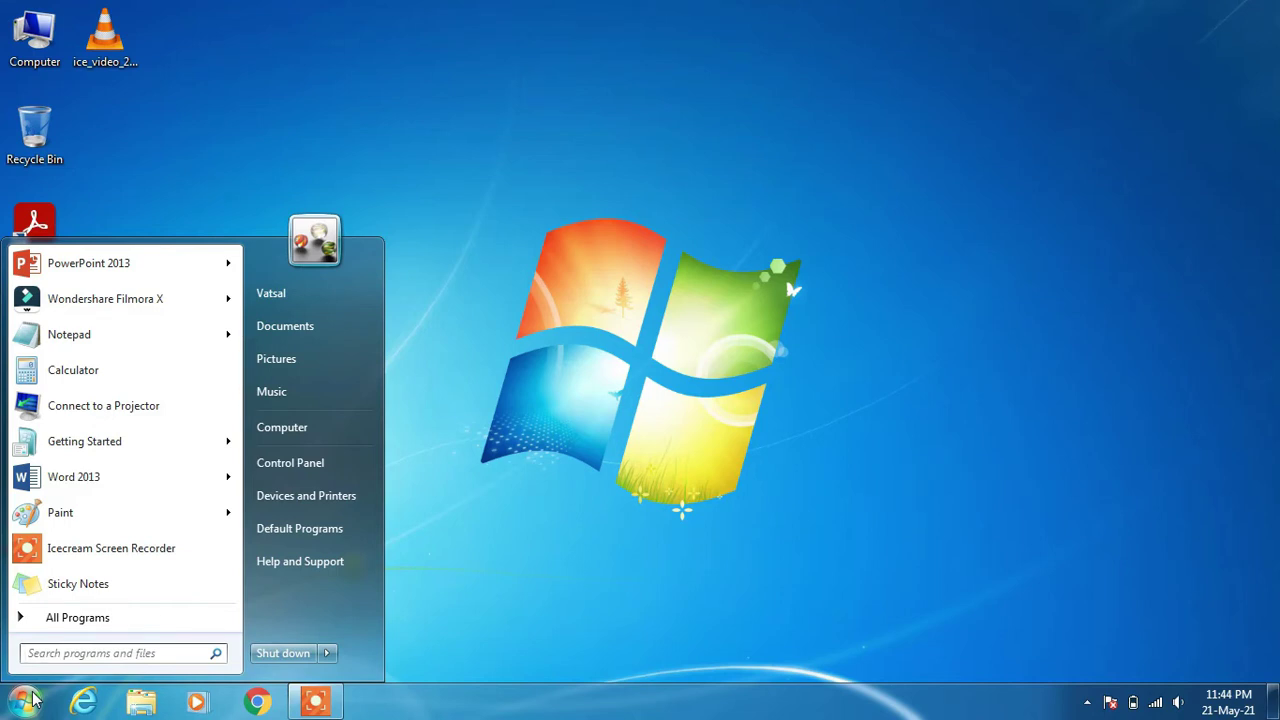
Search the Start menu for 'device manager'.
type("dev")
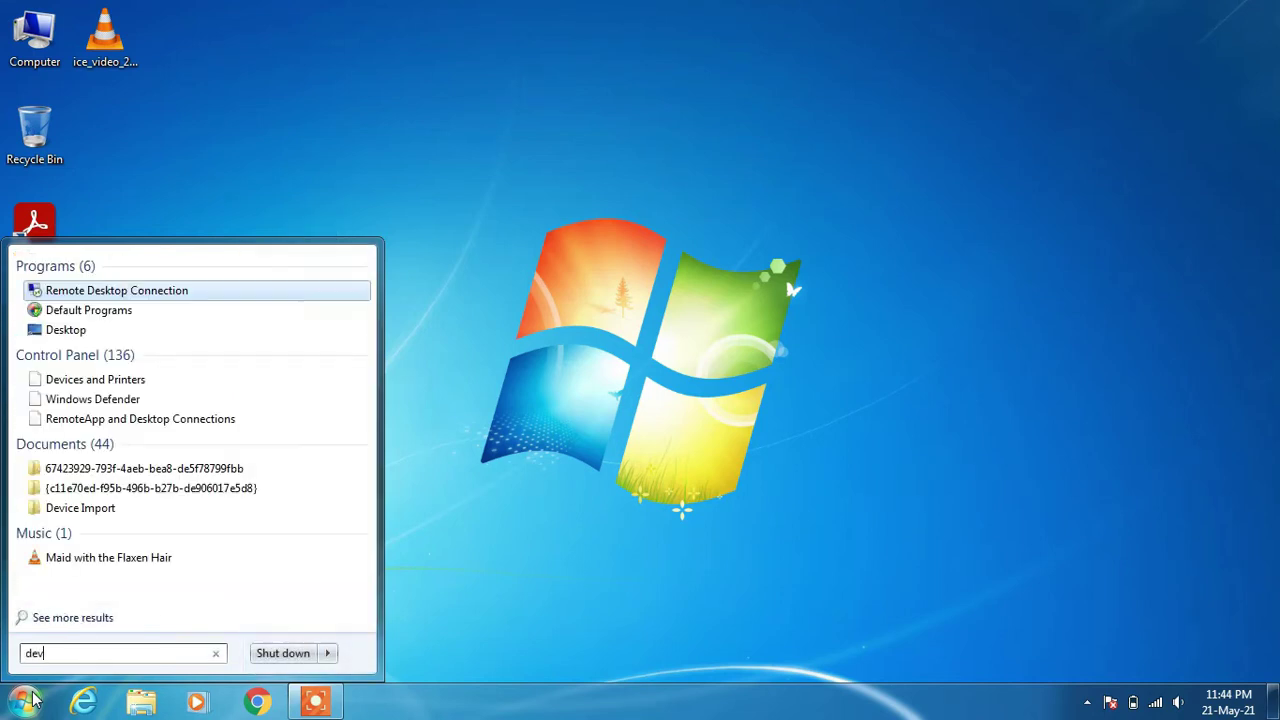
type("ice manager")
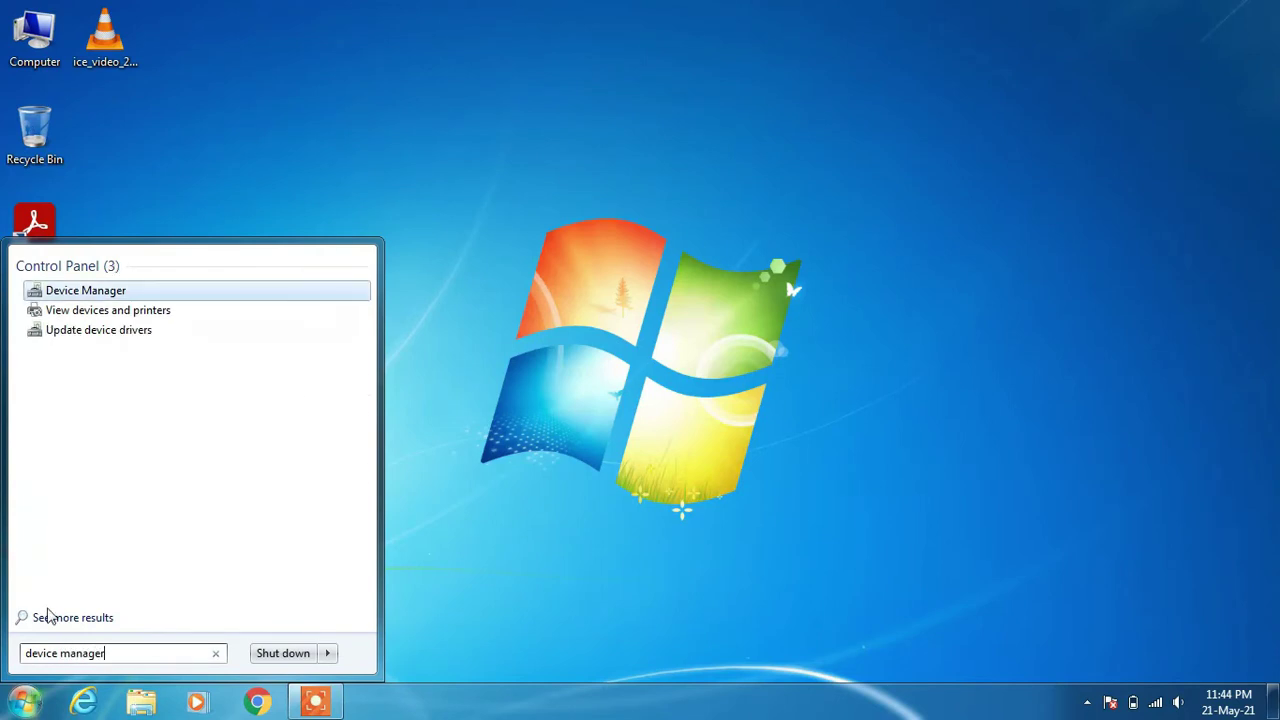
Open Device Manager, reposition its window, and select Bluetooth Radios to enable the Action menu.
left_click(100, 293)
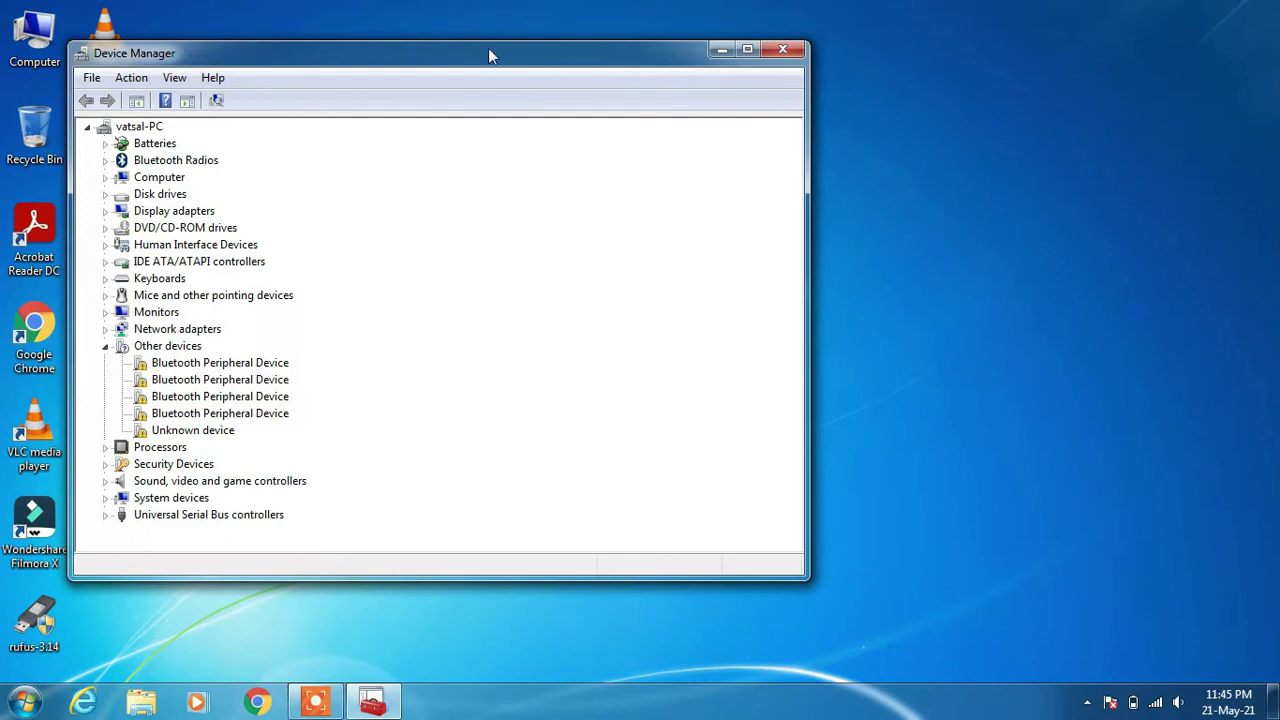
left_click_drag(490, 55, 648, 70)
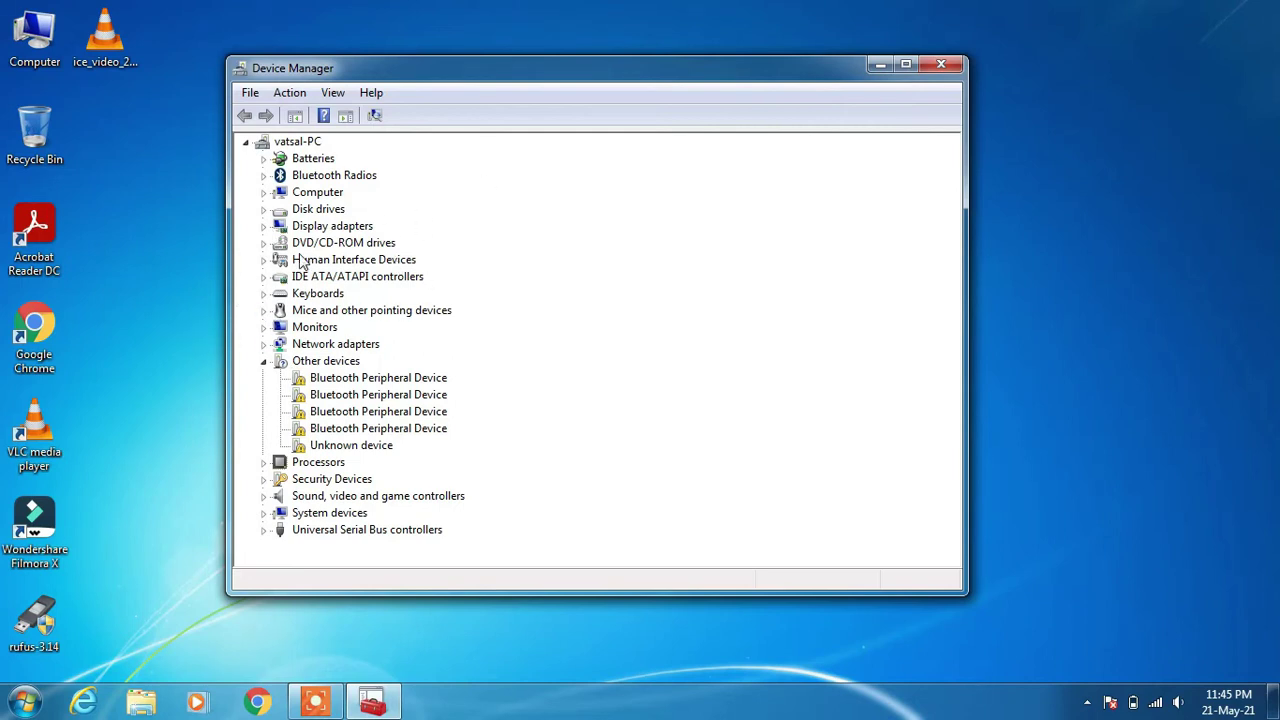
left_click(292, 97)
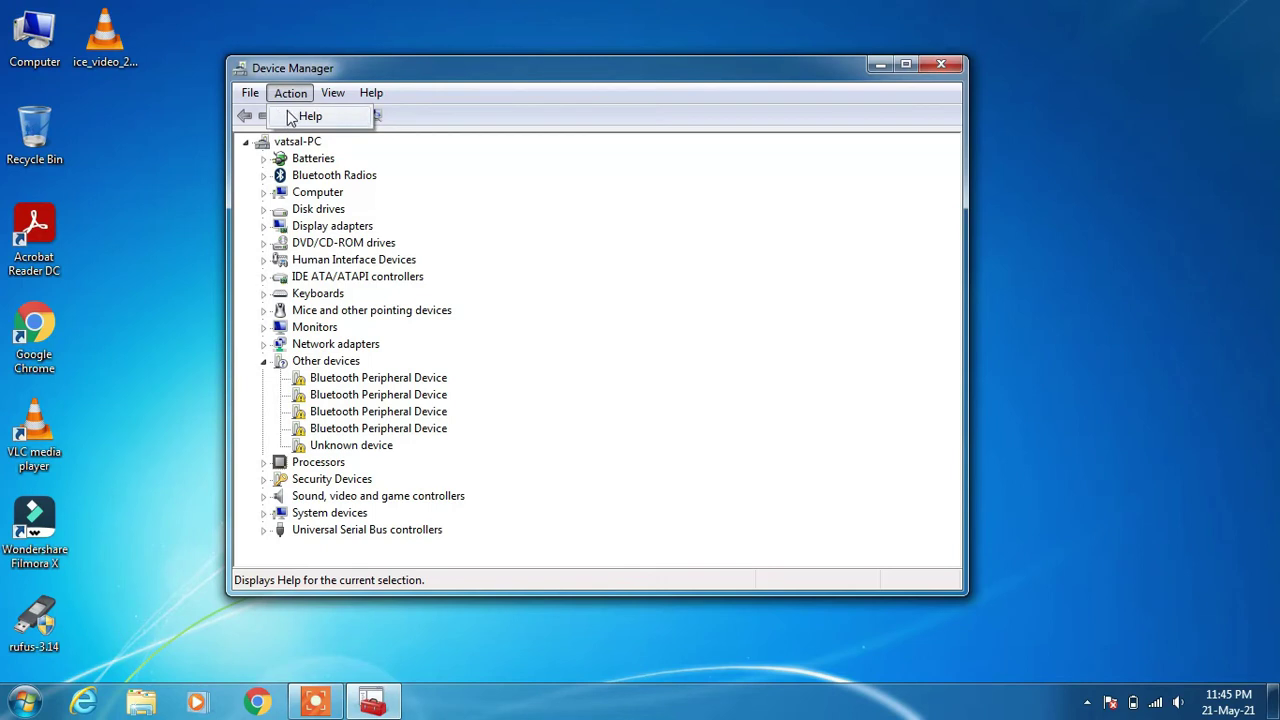
left_click(292, 97)
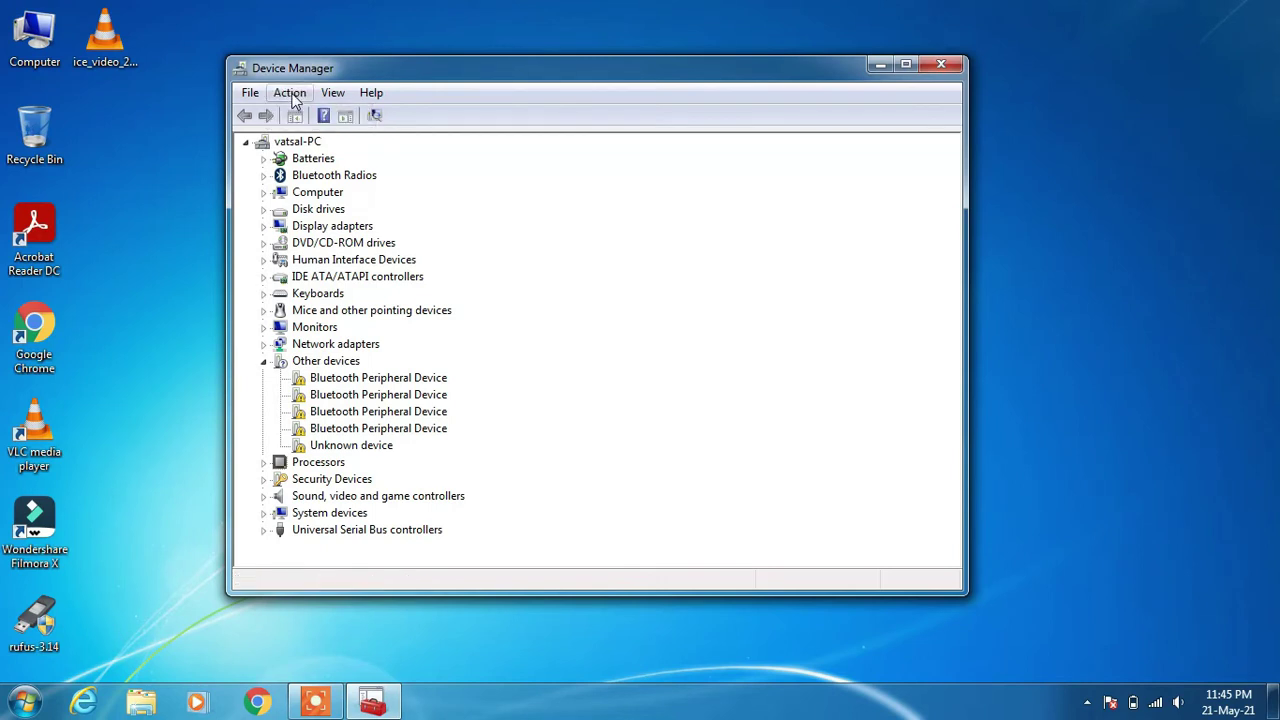
left_click(313, 177)
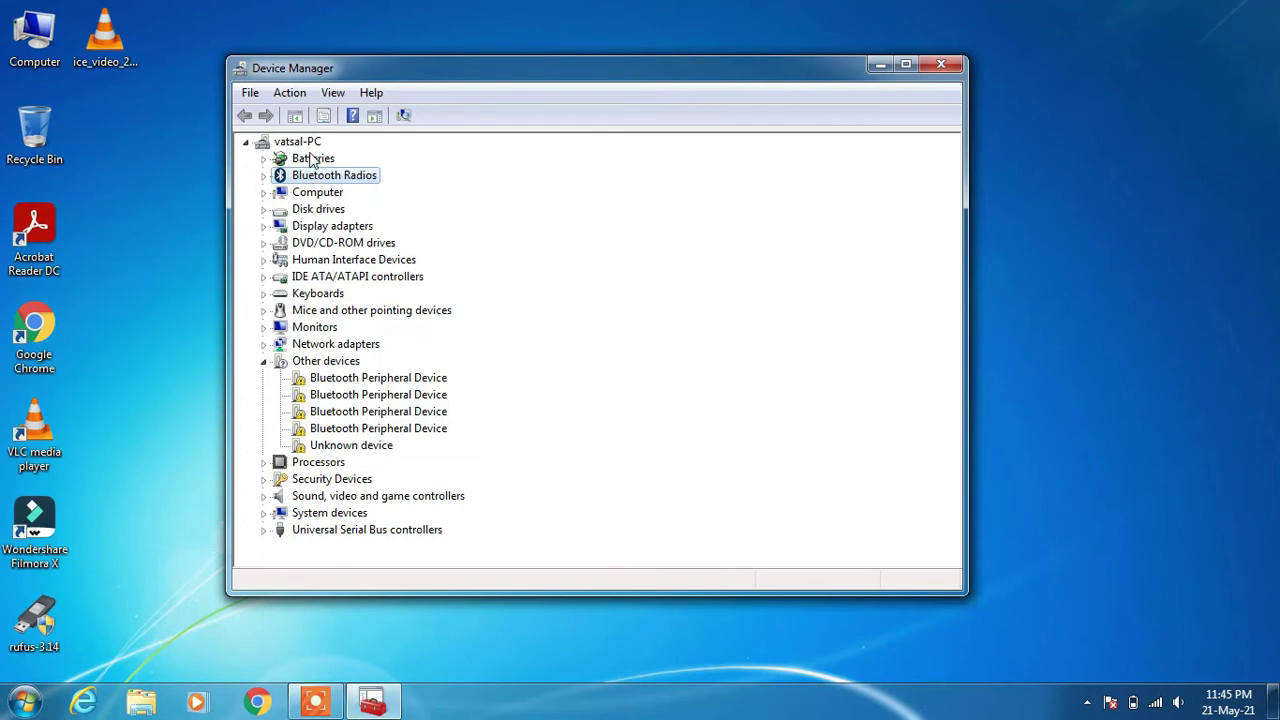
left_click(291, 95)
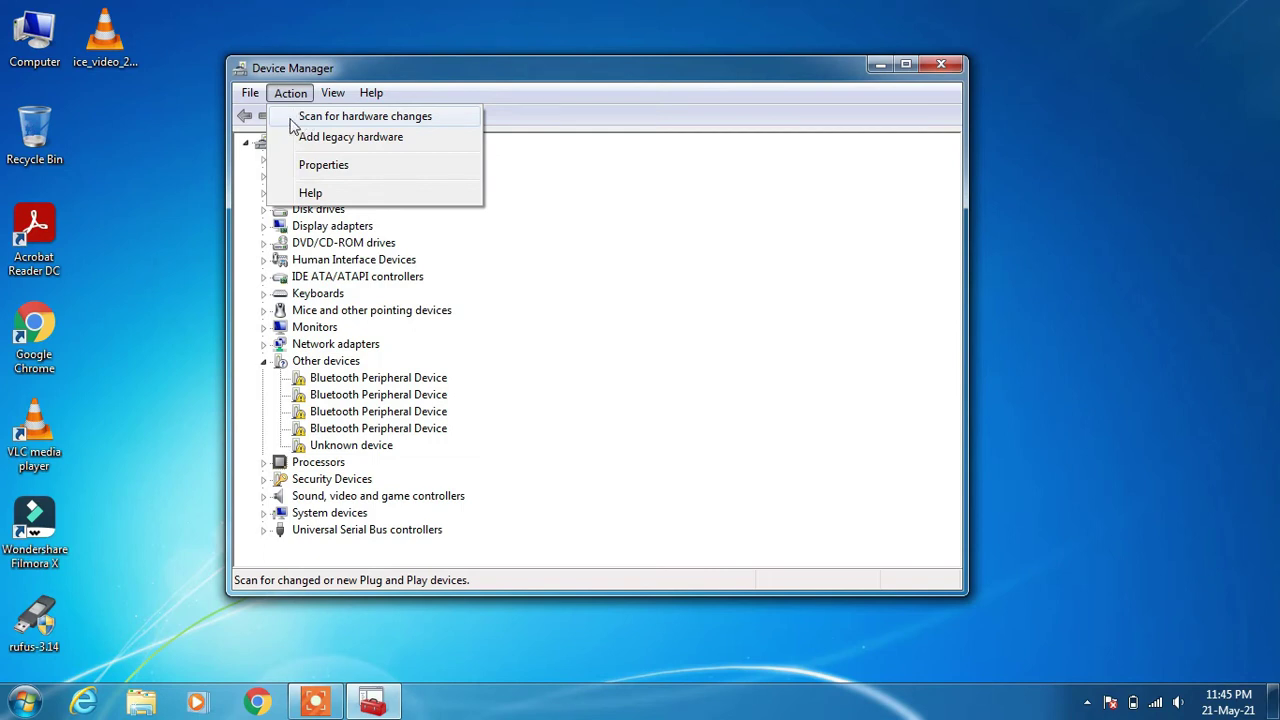
left_click(290, 93)
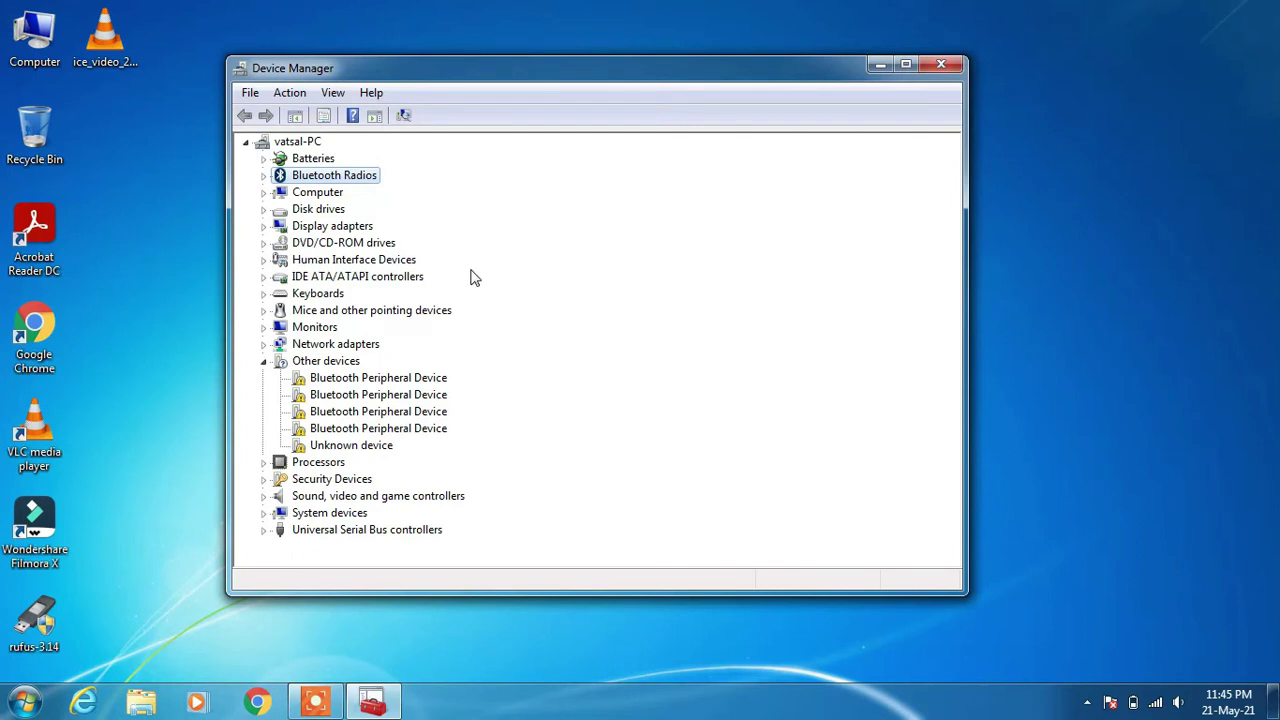
left_click(289, 93)
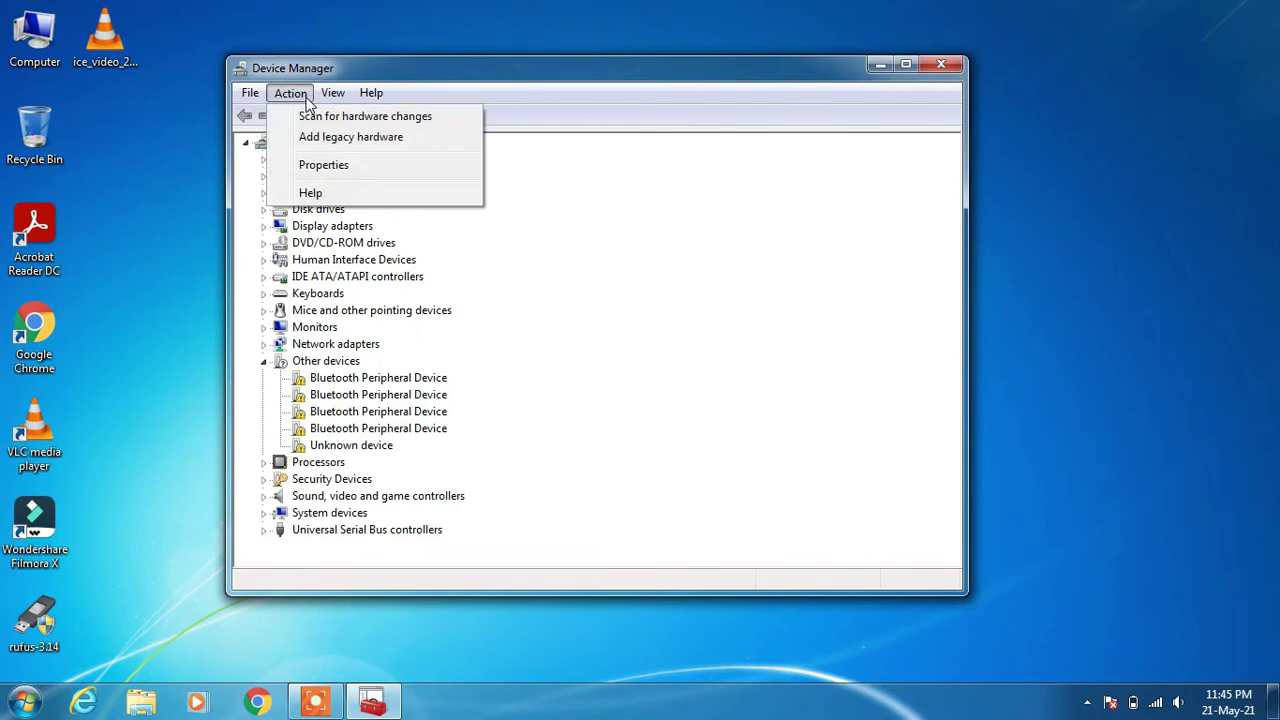
Start the Add legacy hardware wizard and manually choose the Imaging devices hardware type.
left_click(310, 148)
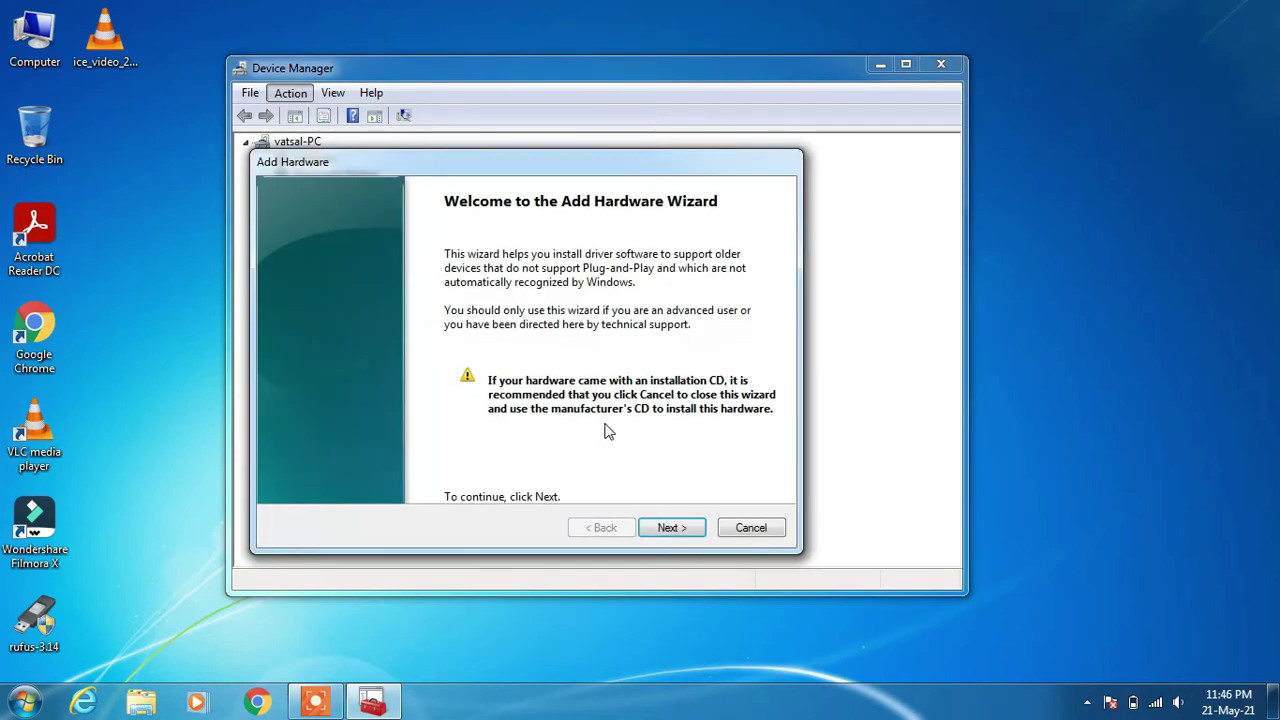
left_click(670, 529)
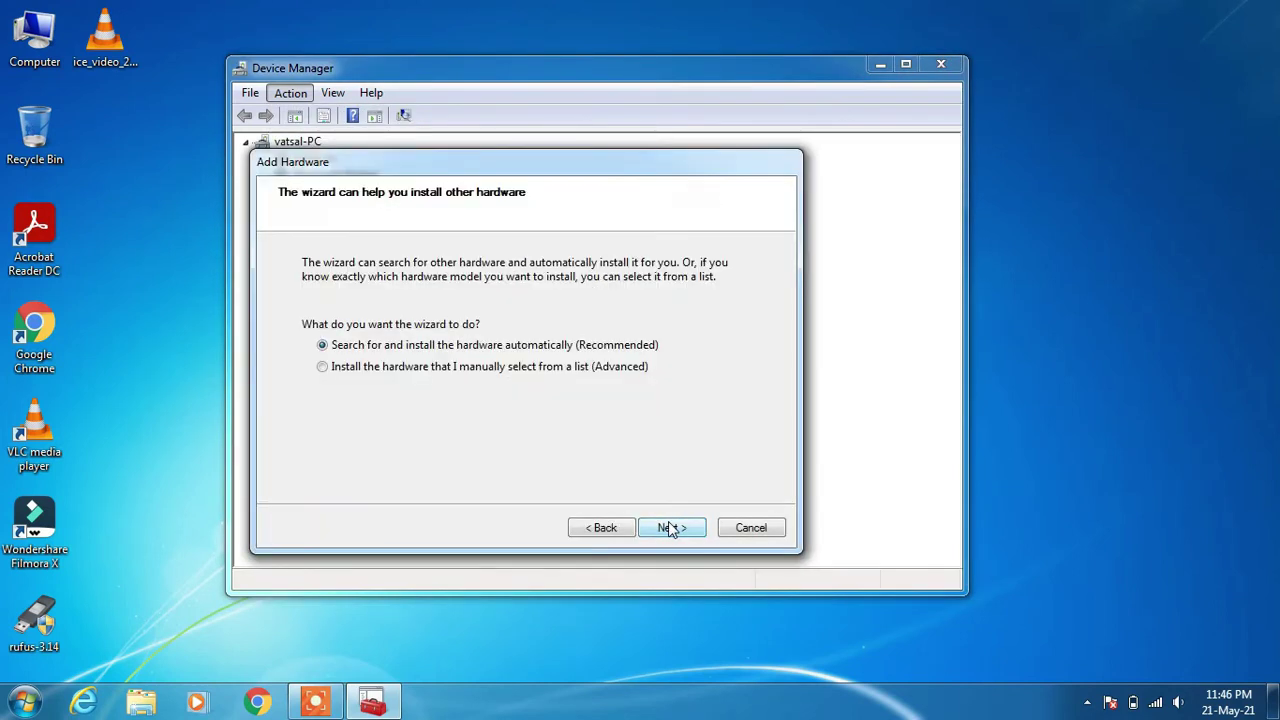
left_click(323, 367)
left_click(670, 527)
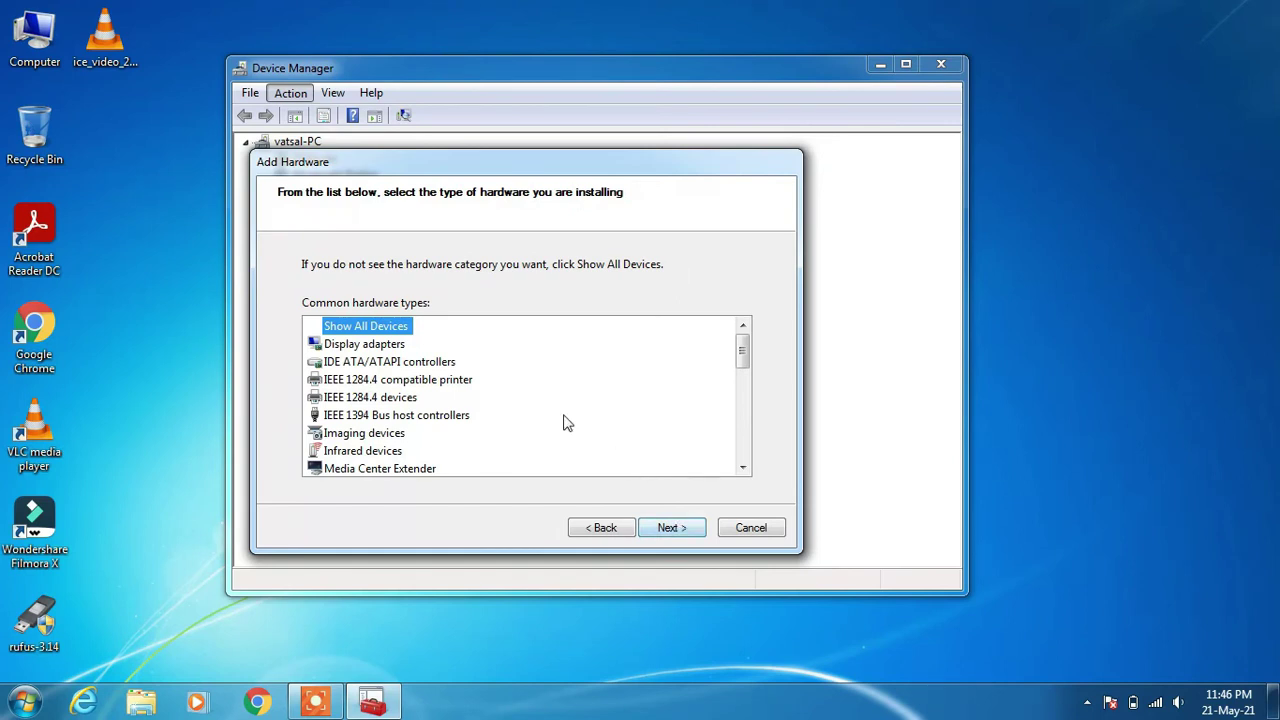
left_click(396, 438)
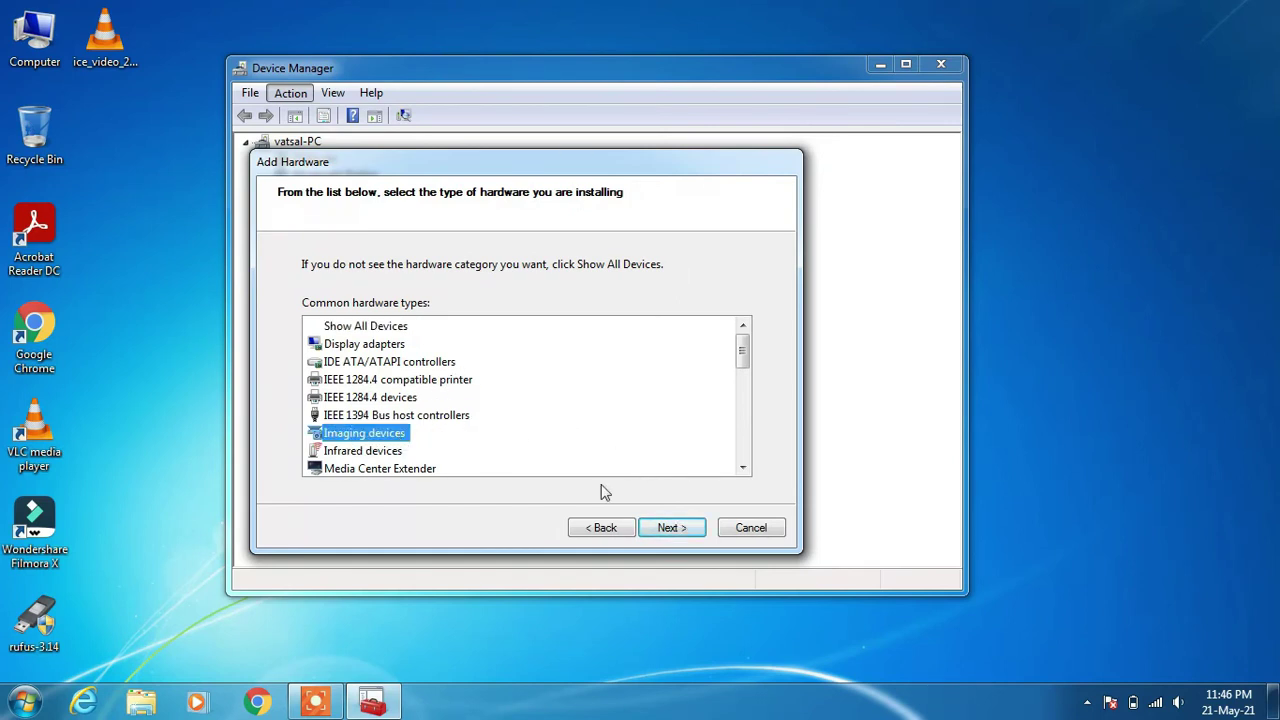
left_click(669, 527)
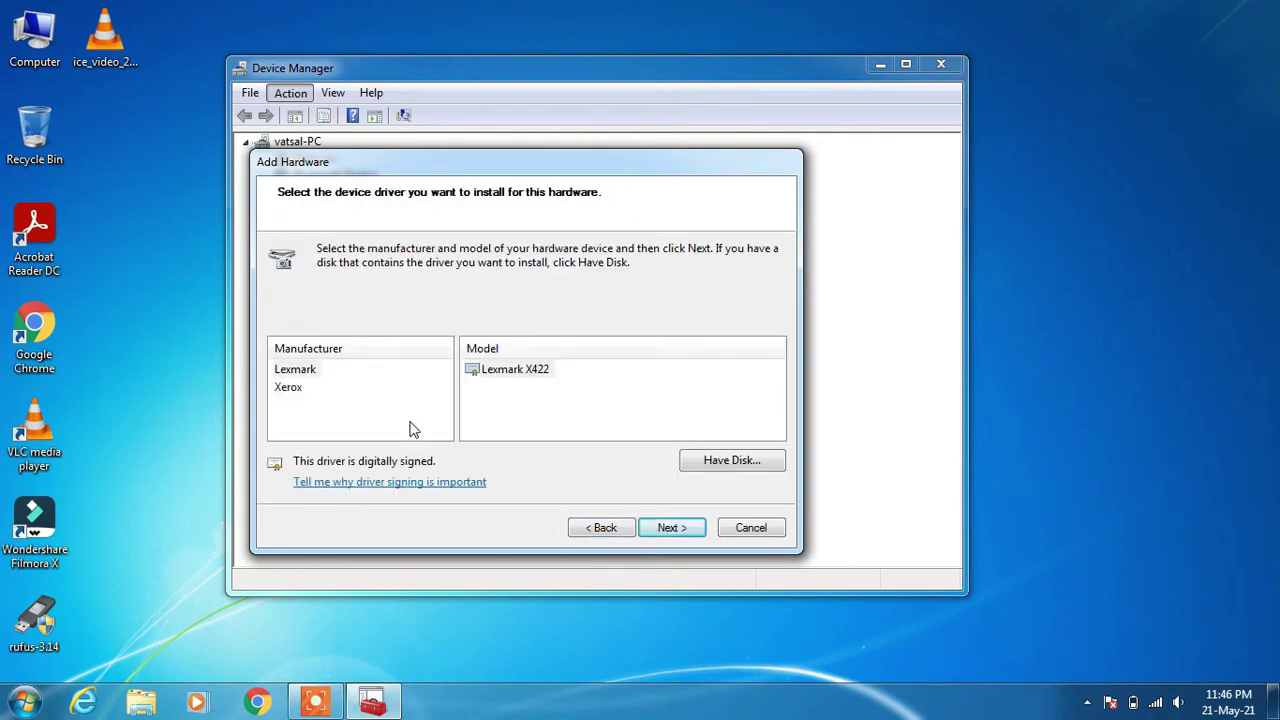
Install the Xerox Phaser 3635MFP WIA driver under its suggested name and finish.
left_click(289, 389)
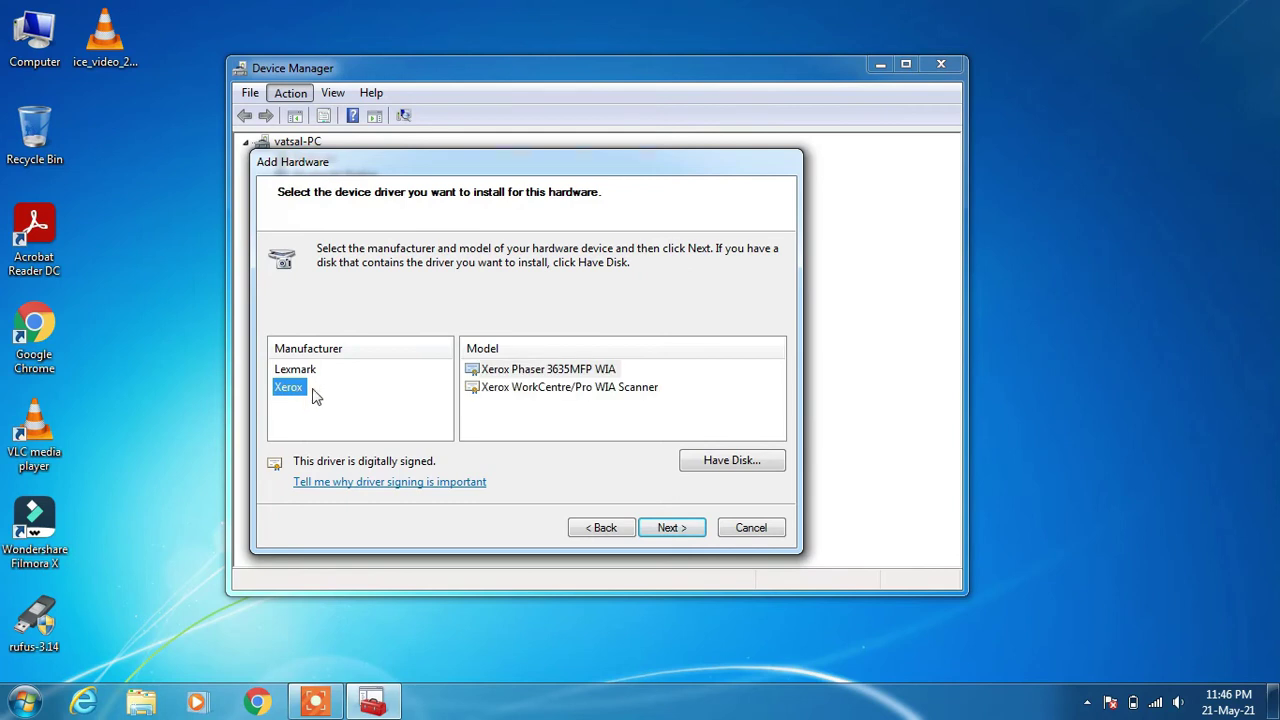
left_click(527, 371)
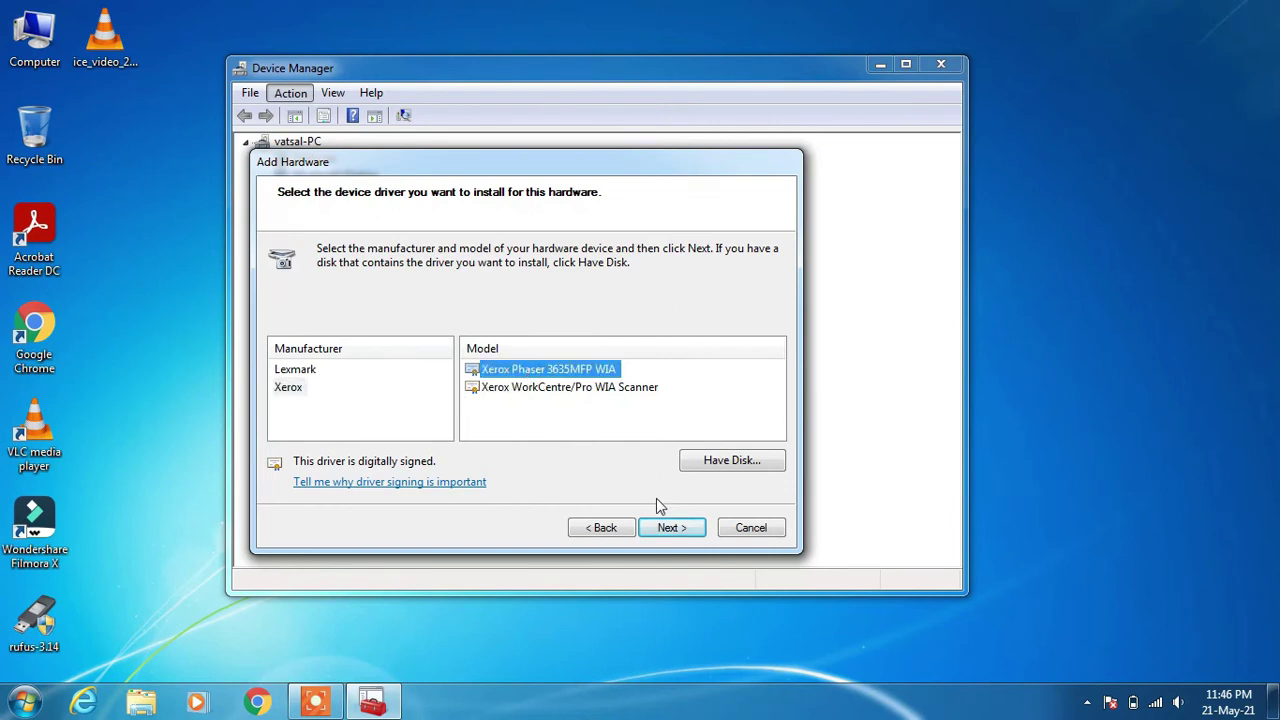
left_click(672, 527)
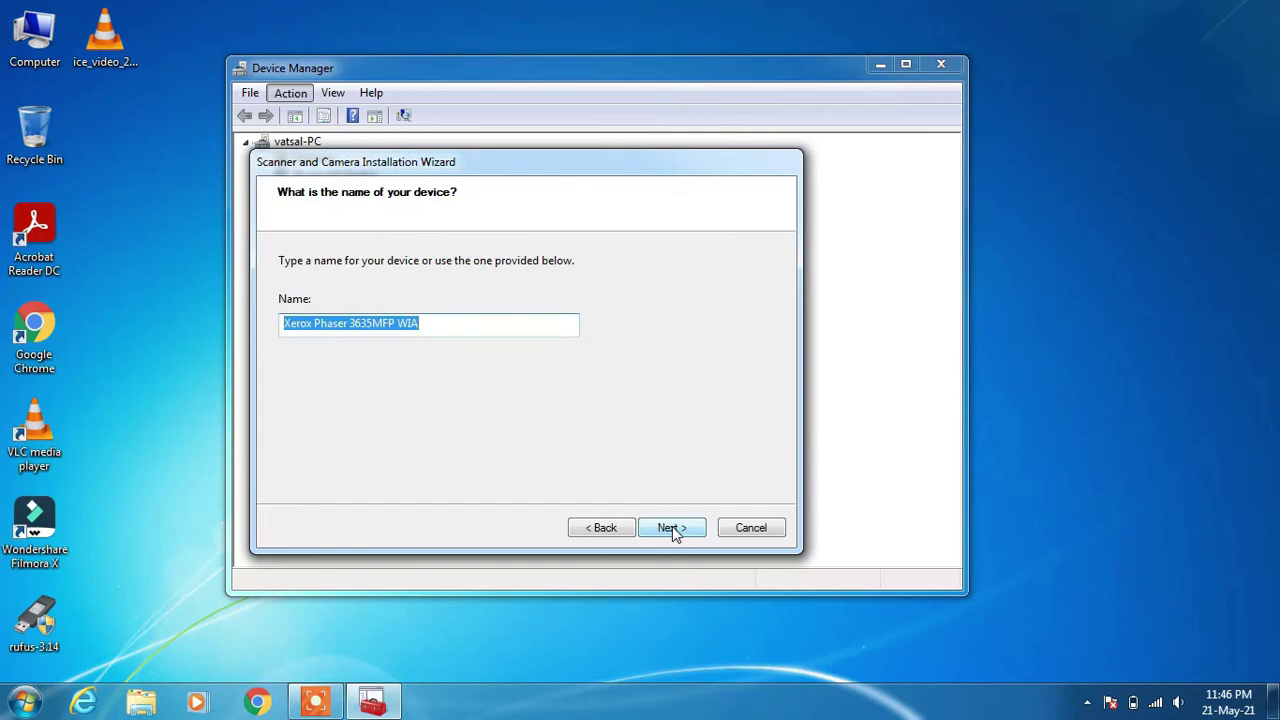
left_click(672, 528)
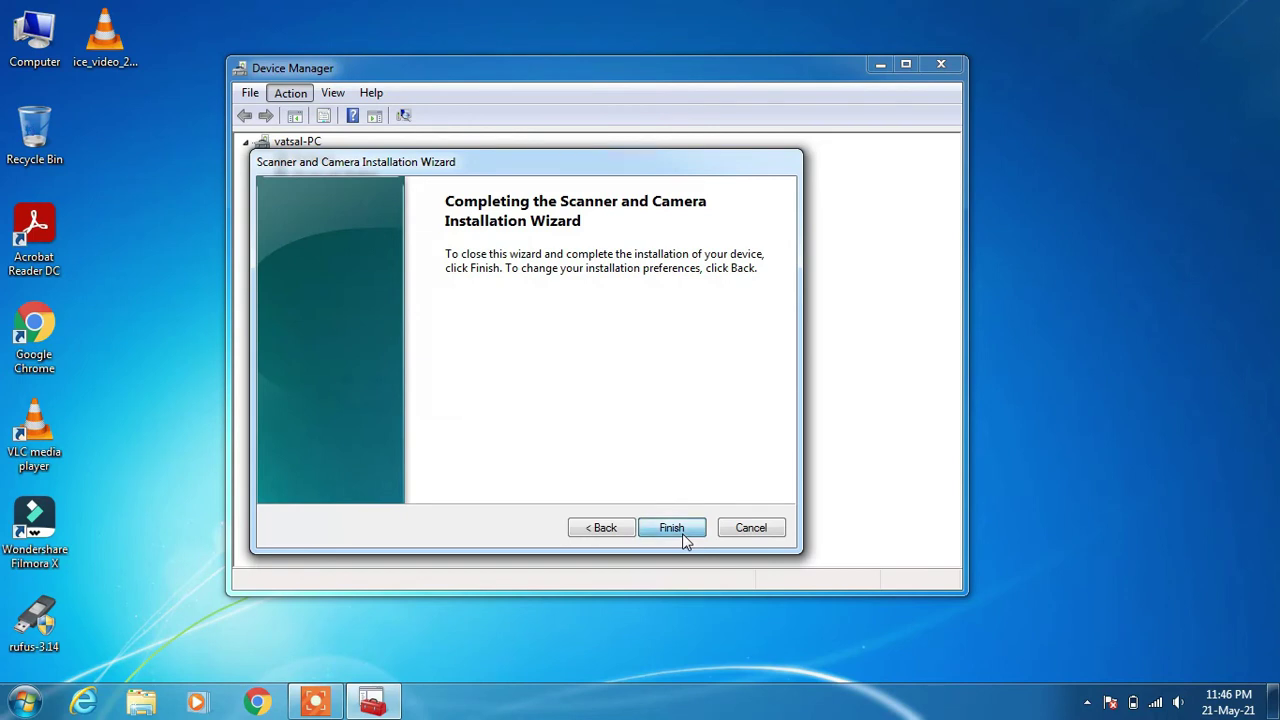
left_click(682, 533)
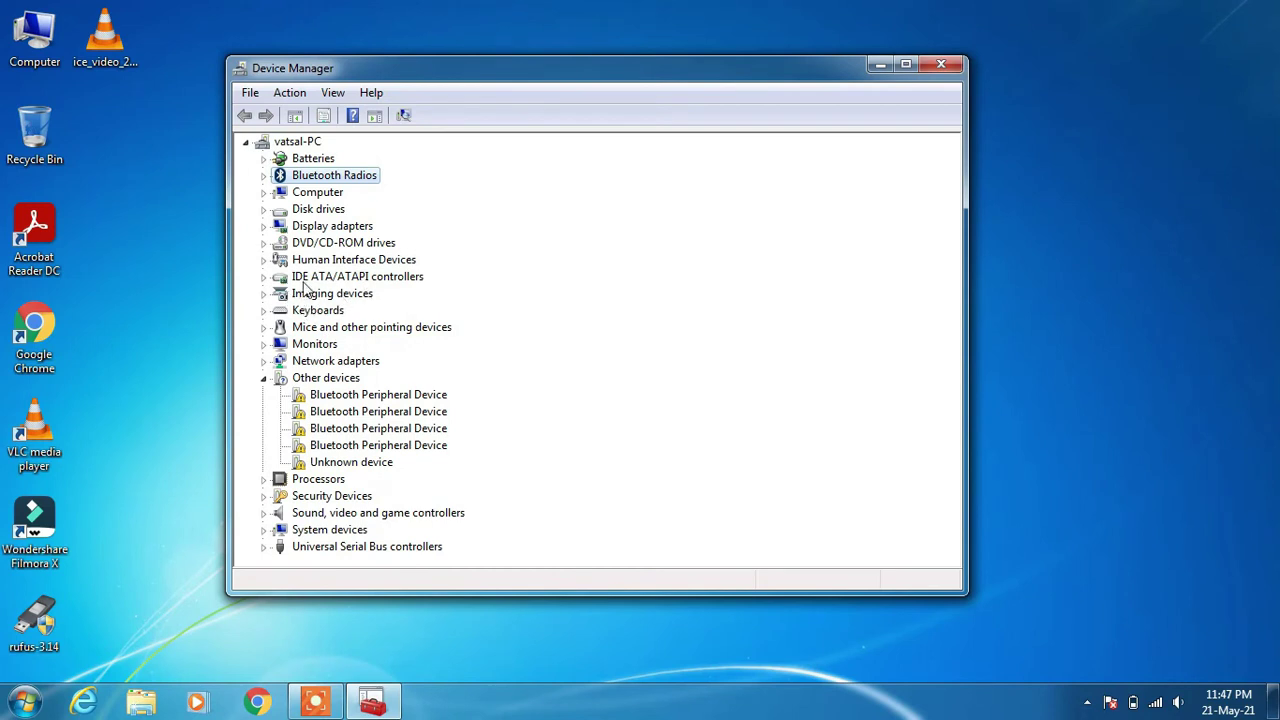
Expand Imaging devices and start Update Driver Software for the Xerox Phaser 3635MFP WIA.
left_click(264, 293)
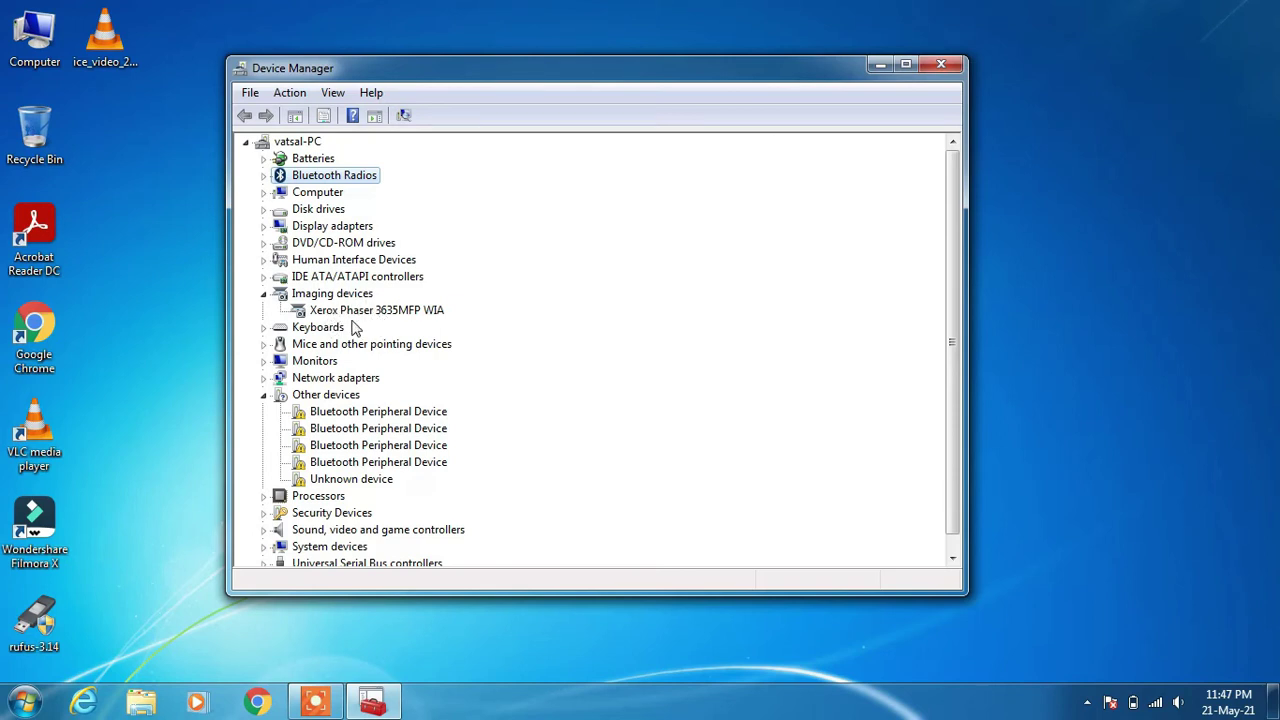
left_click(348, 312)
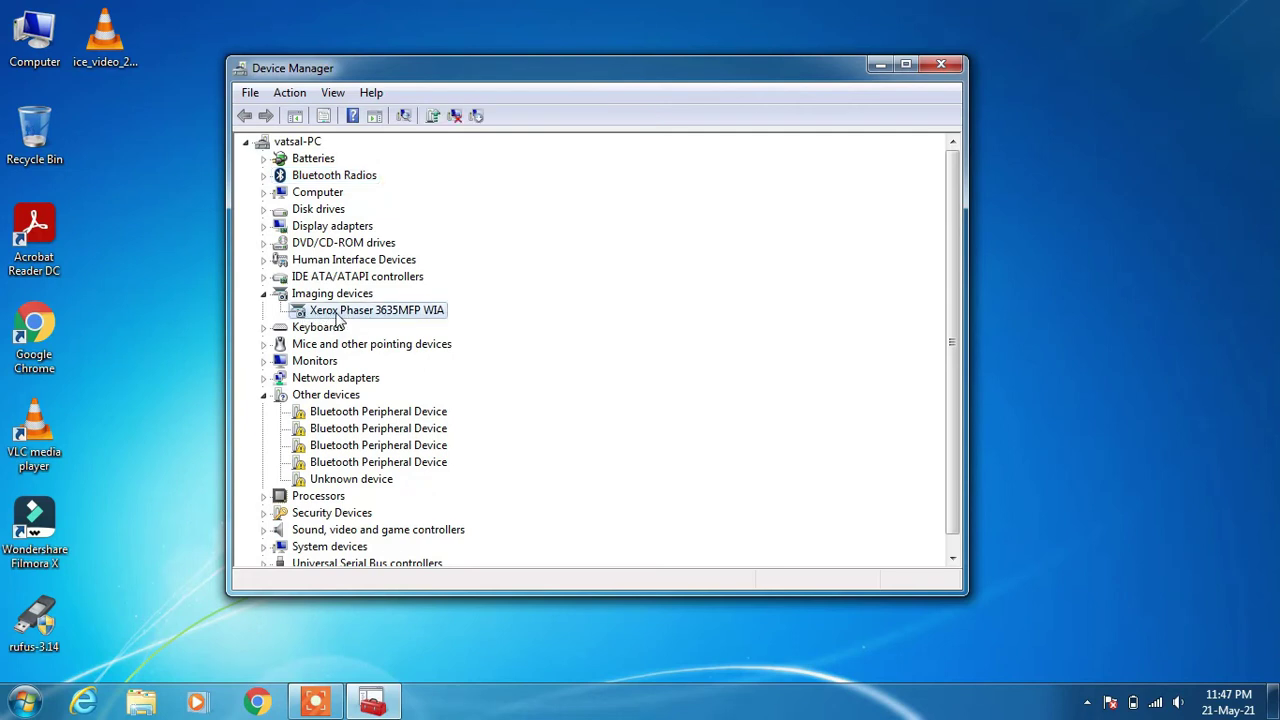
right_click(338, 318)
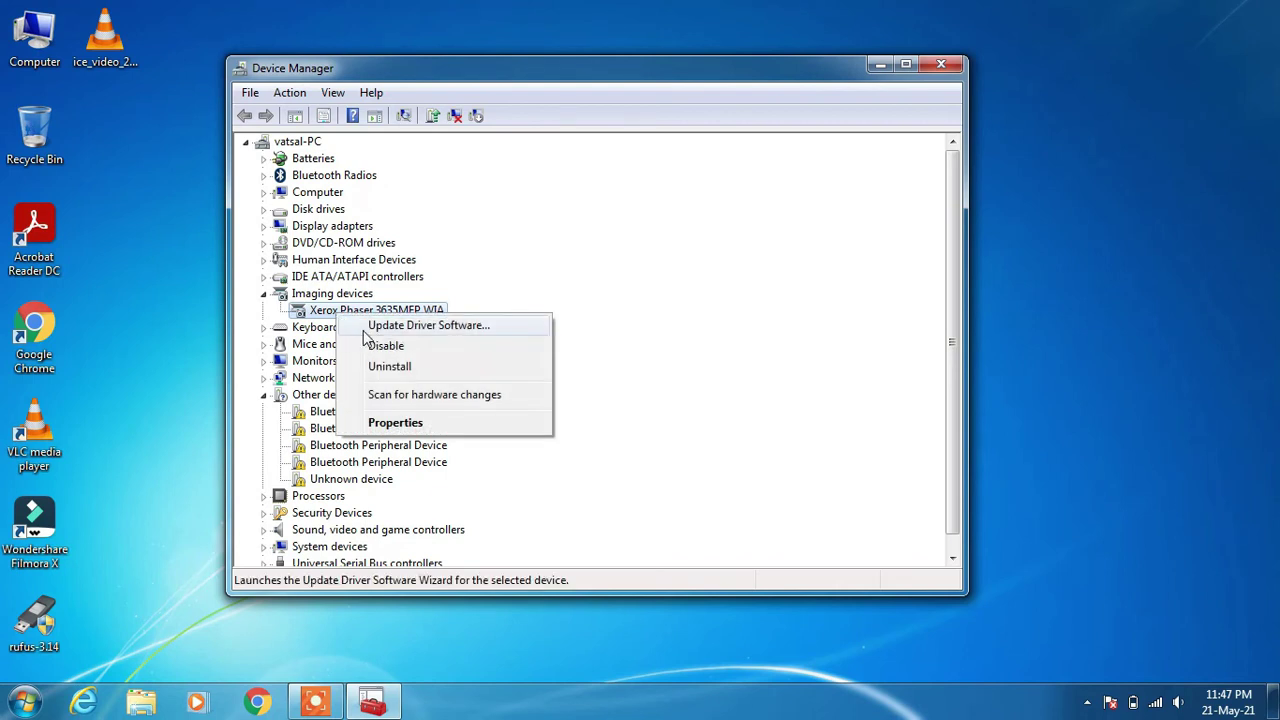
left_click(374, 332)
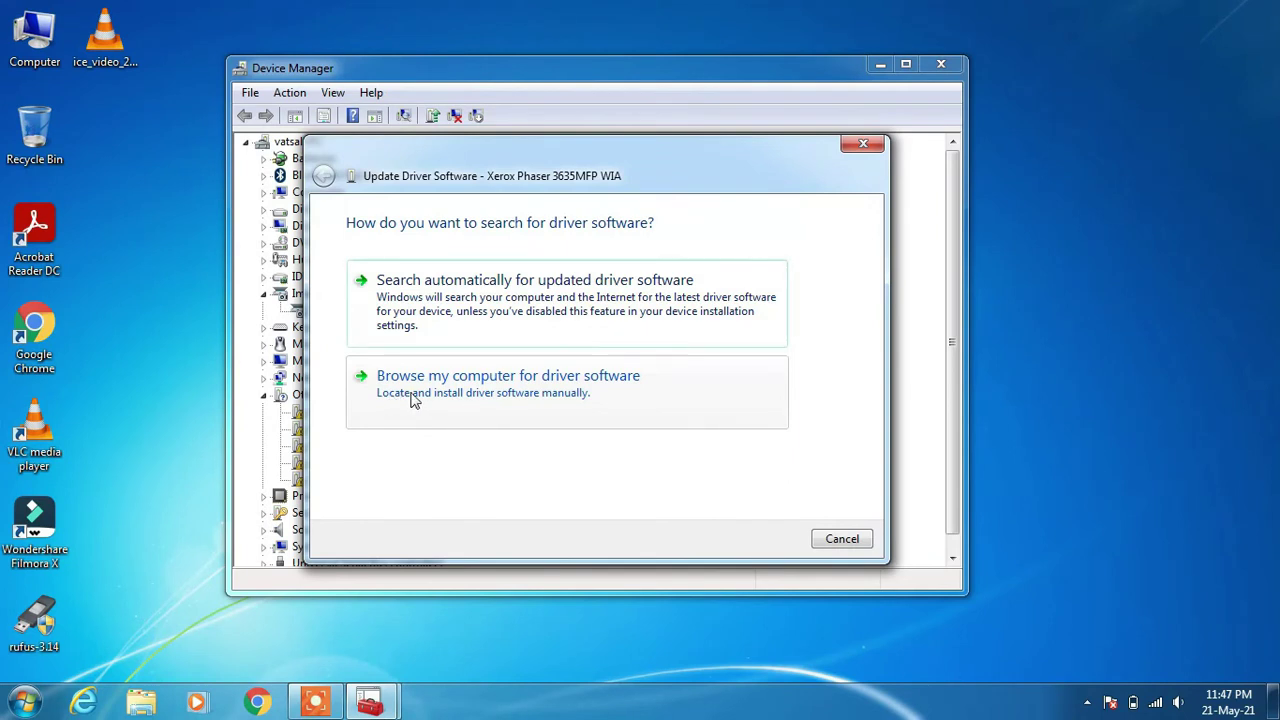
Browse for a driver manually, listing all manufacturers instead of only compatible hardware.
left_click(530, 400)
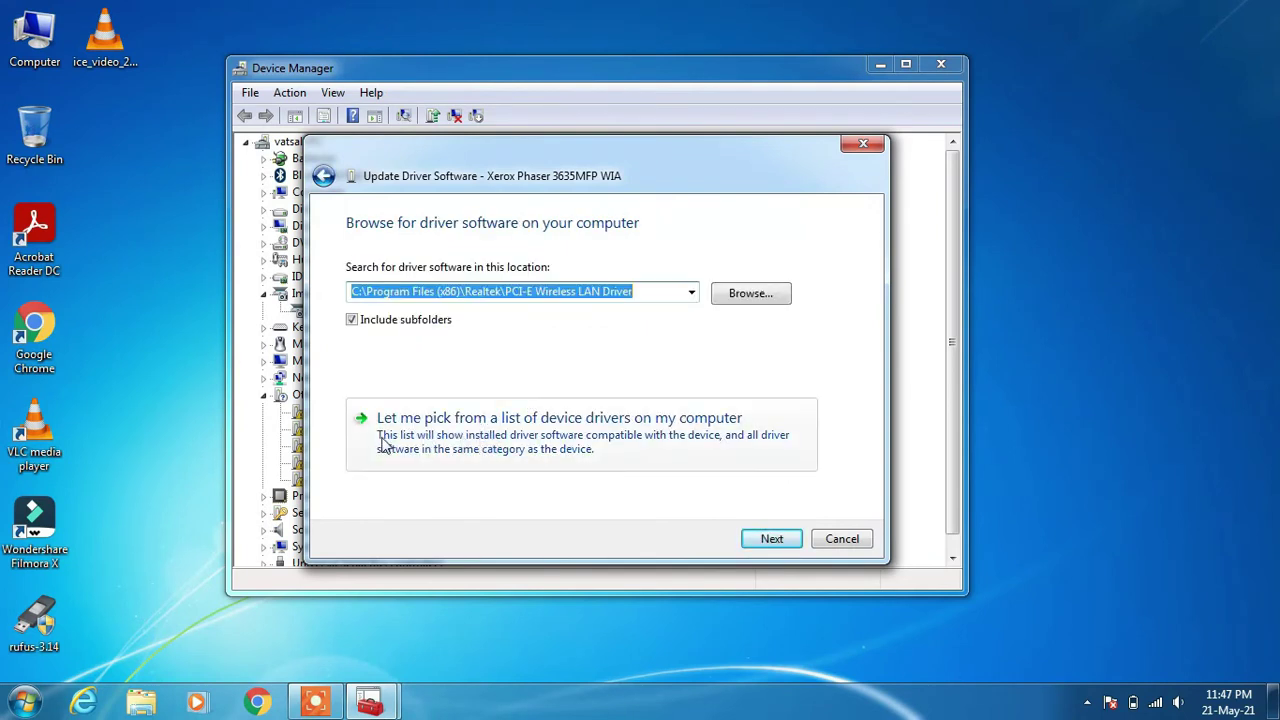
left_click(470, 445)
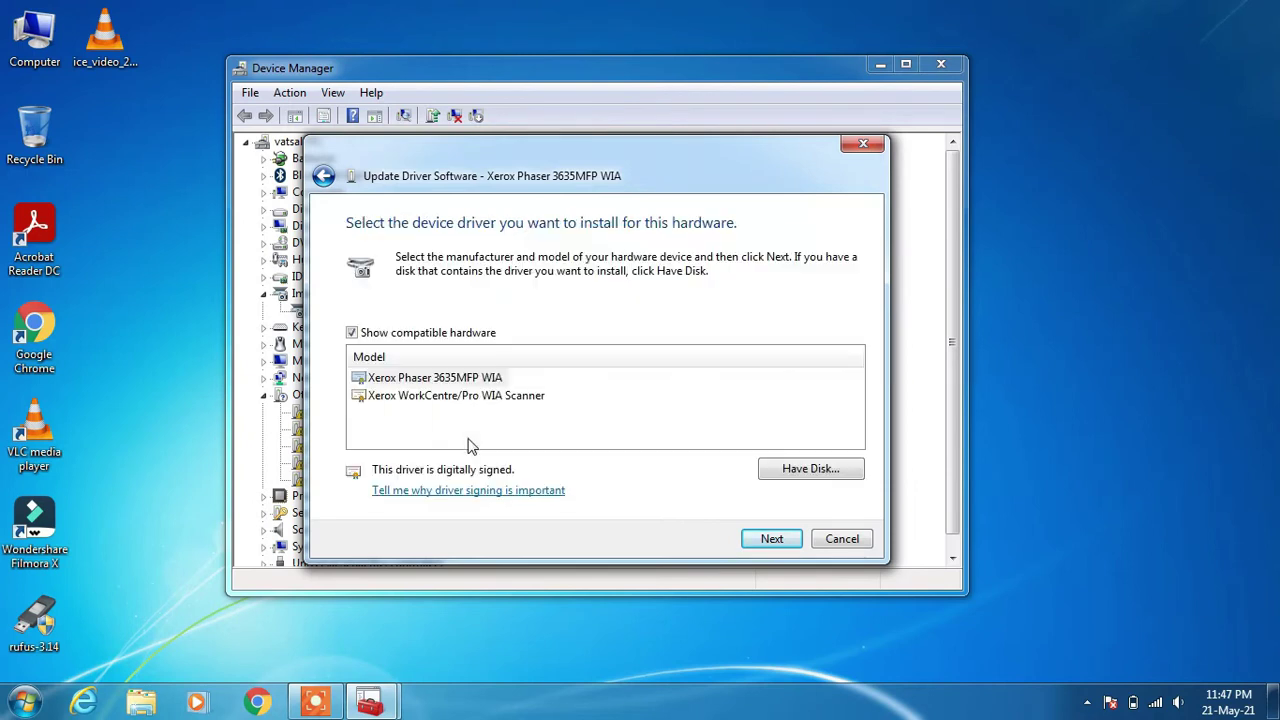
left_click(351, 333)
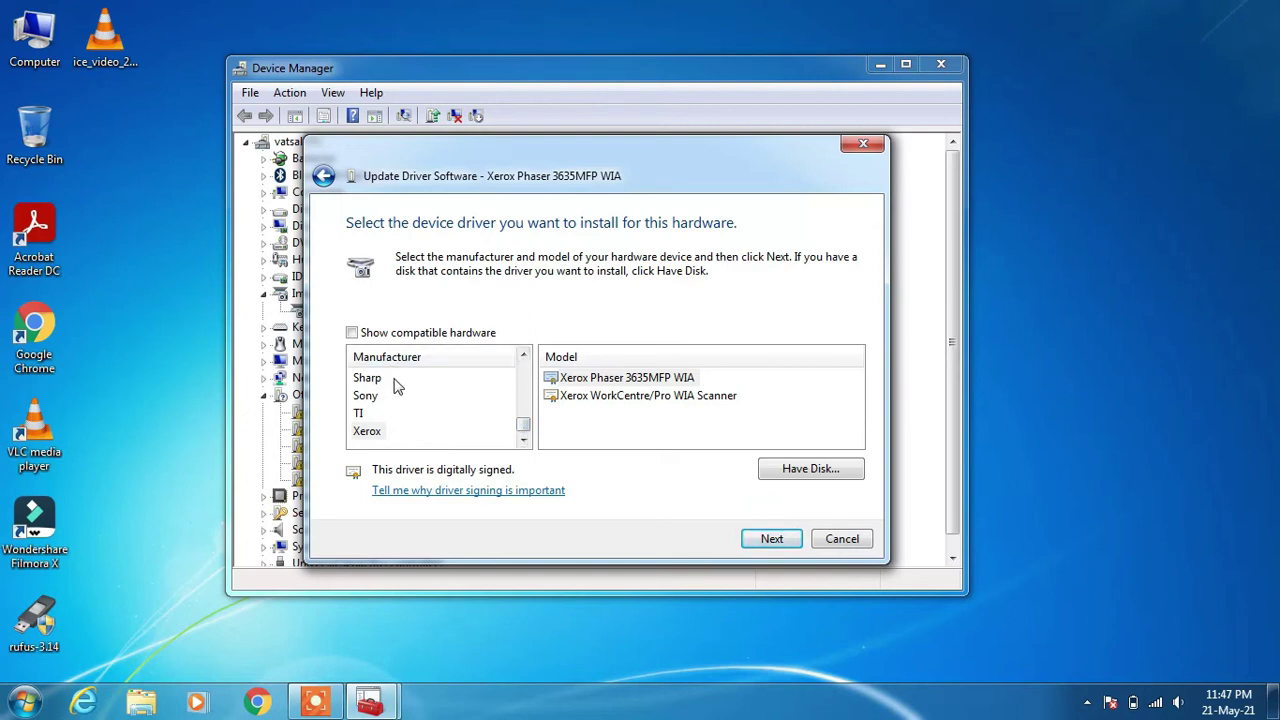
left_click_drag(527, 428, 528, 403)
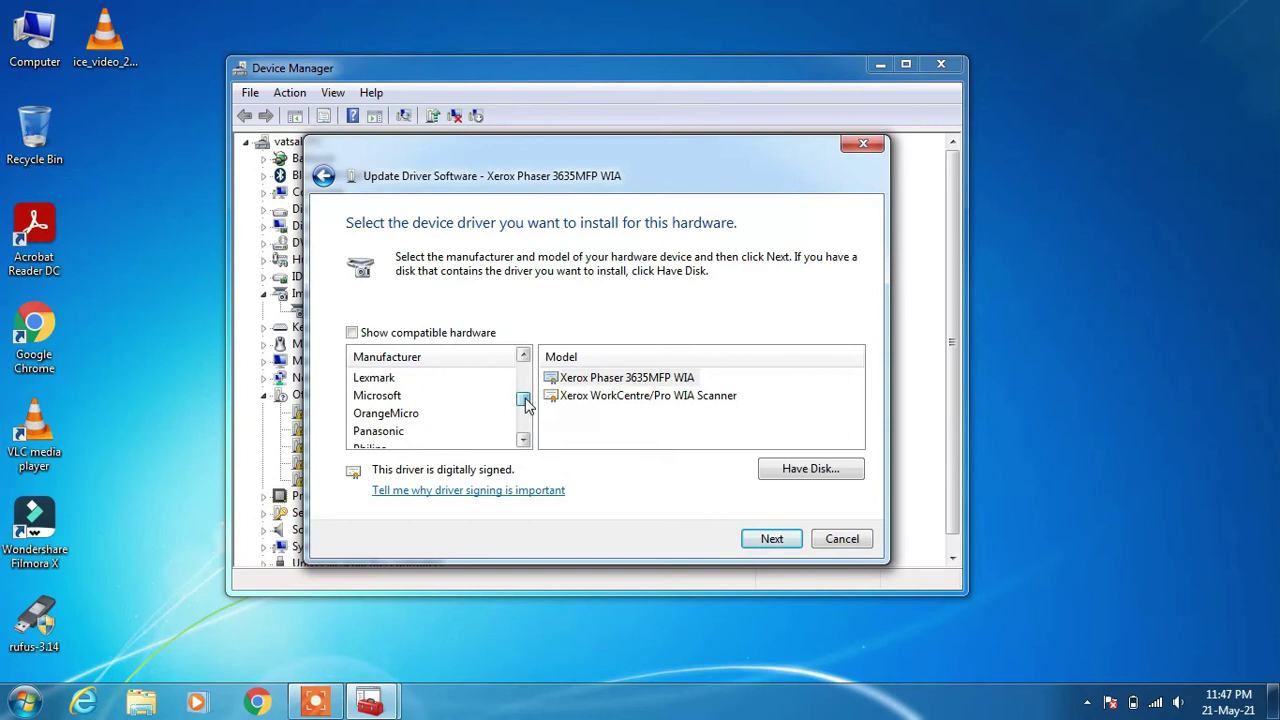
Force-install Microsoft's USB Video Device driver despite the warning, then dismiss the Code 10 error.
left_click(388, 400)
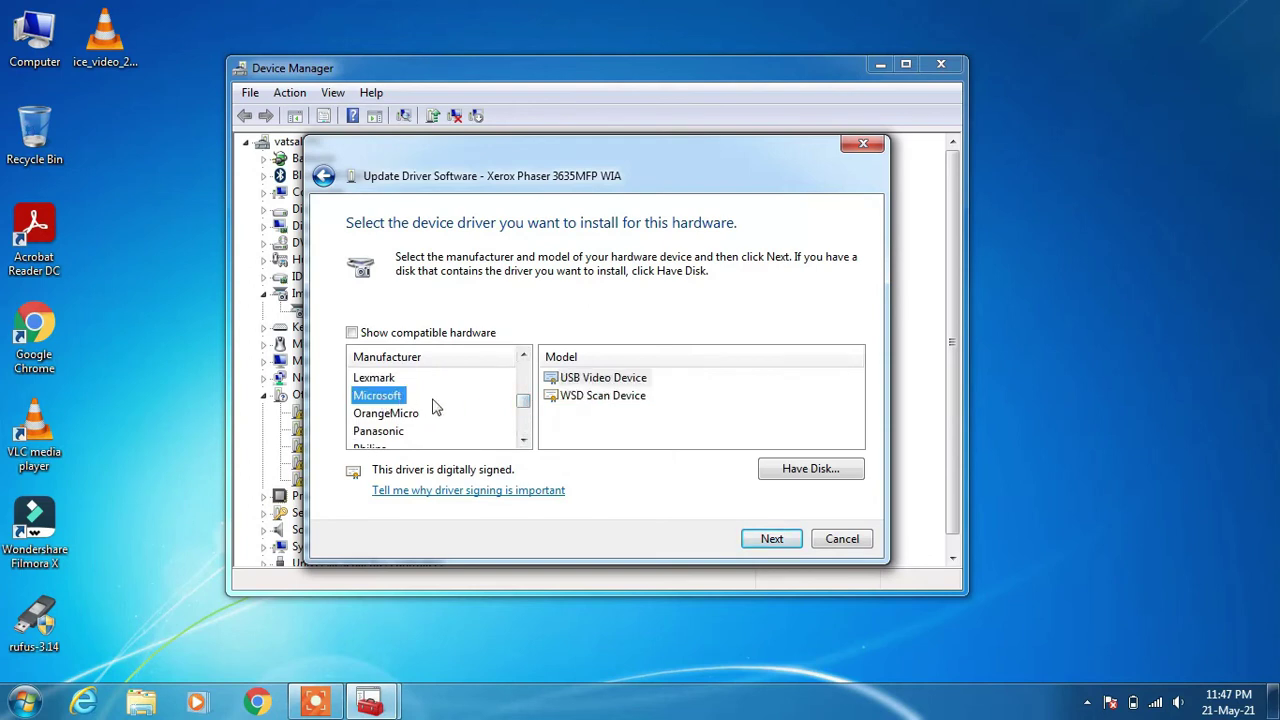
left_click(588, 386)
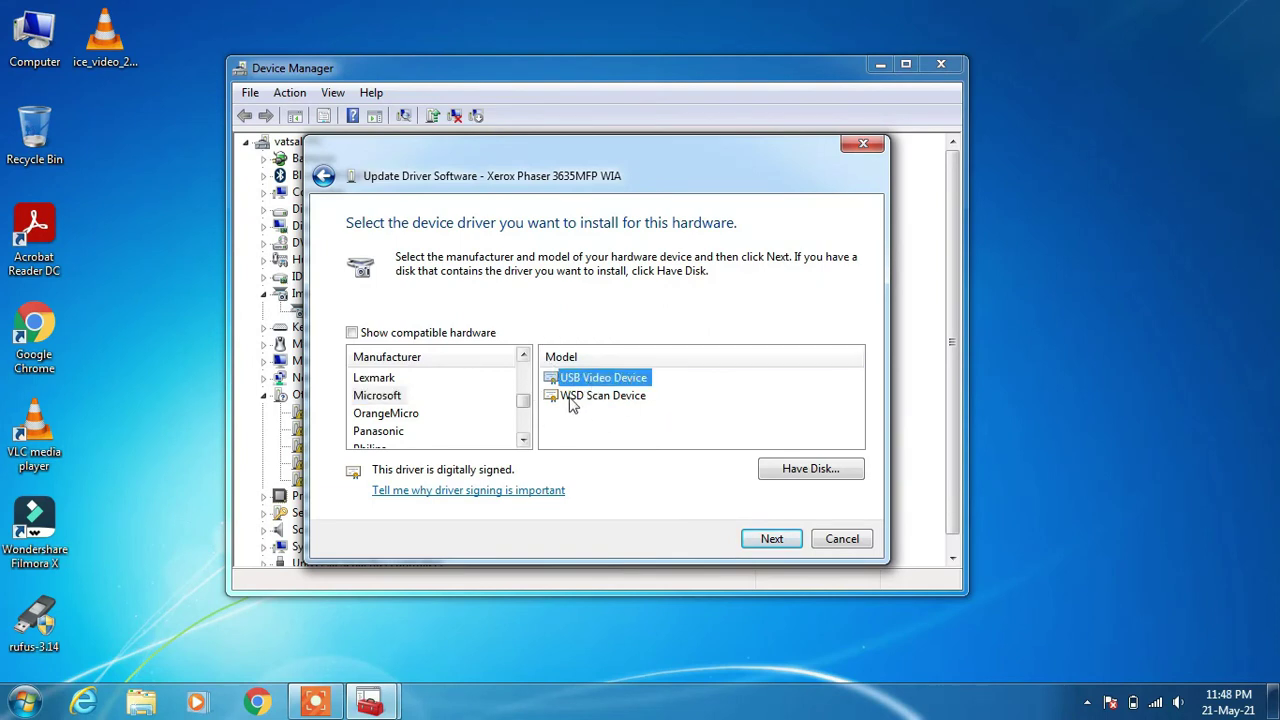
left_click(771, 540)
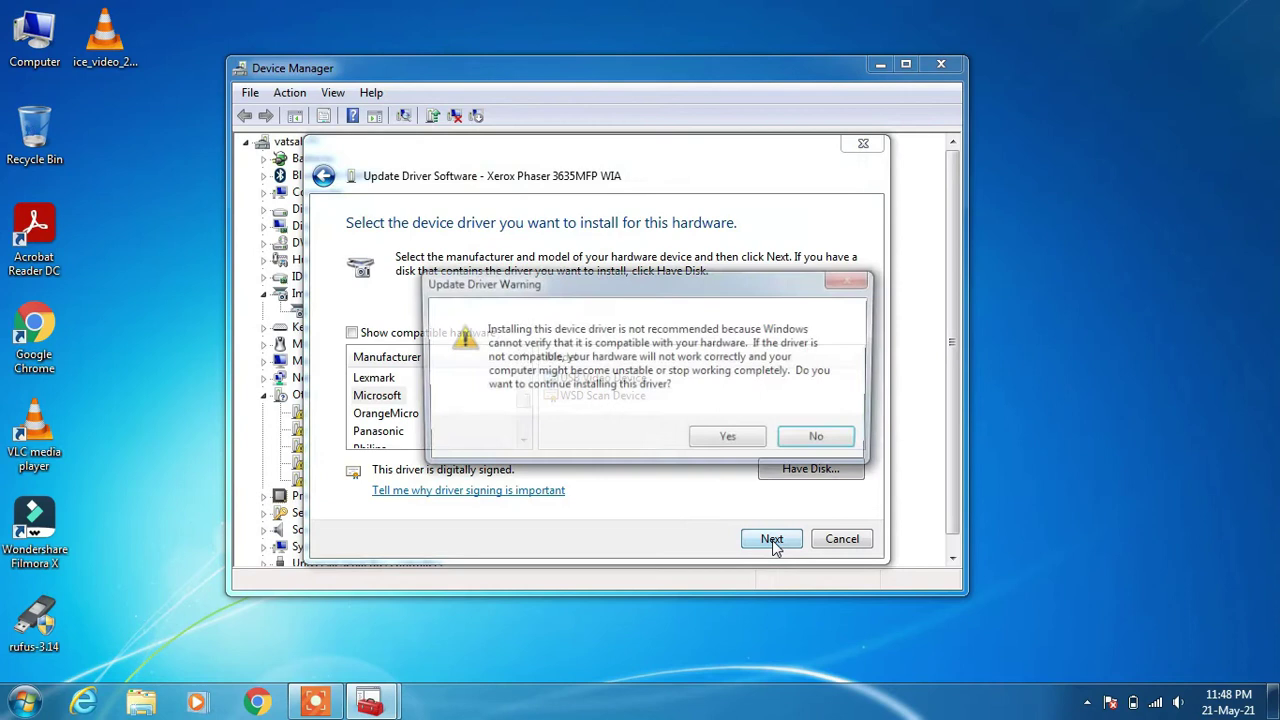
left_click(722, 438)
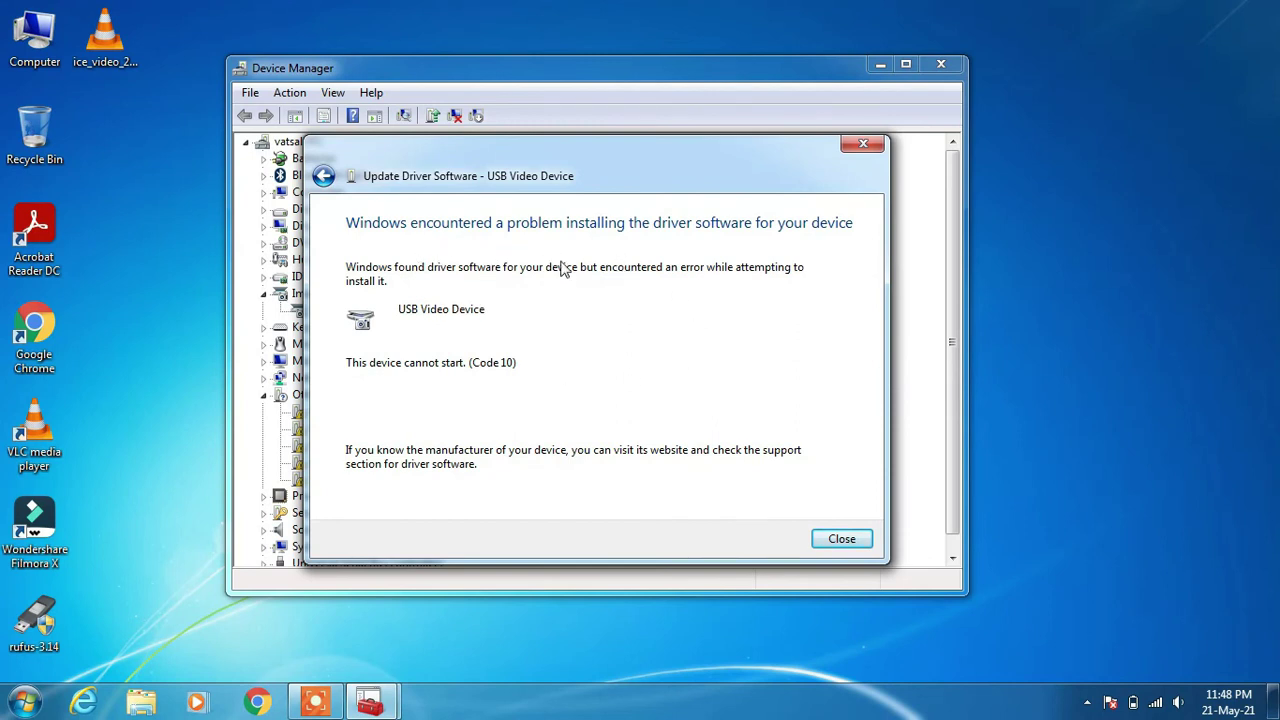
left_click(841, 538)
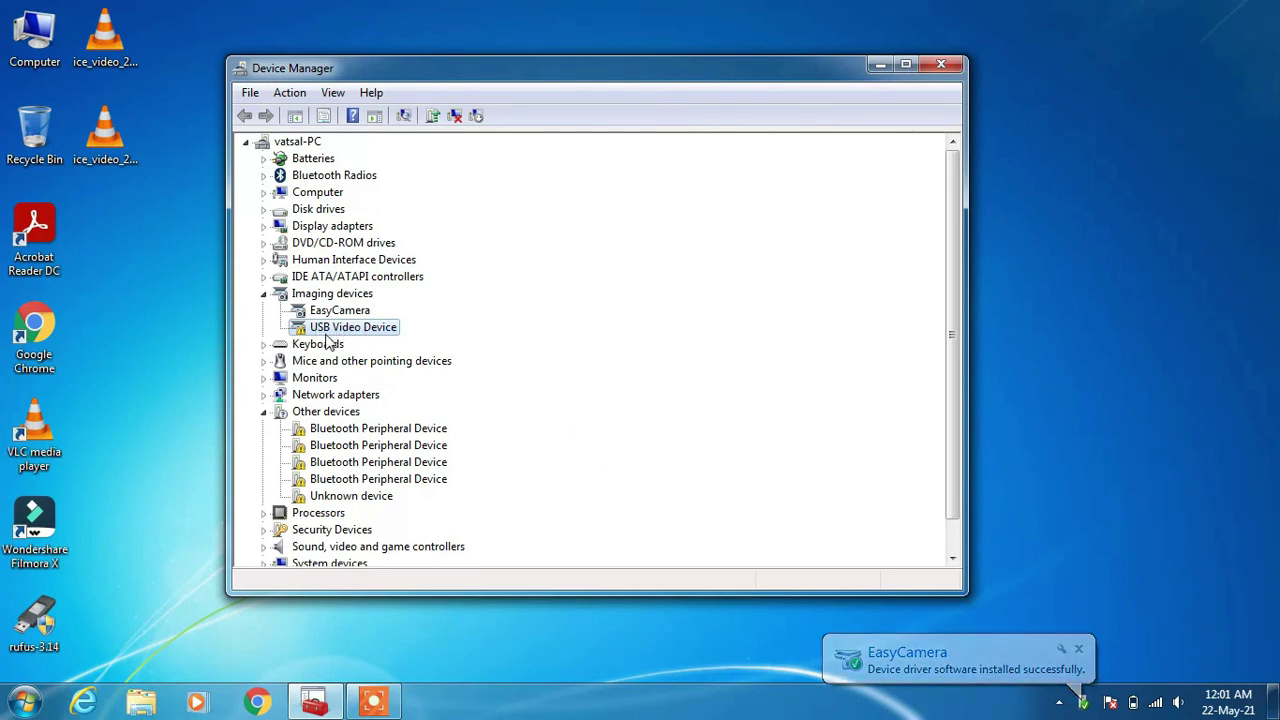
Uninstall the USB Video Device listed under Imaging devices and confirm the removal.
right_click(384, 334)
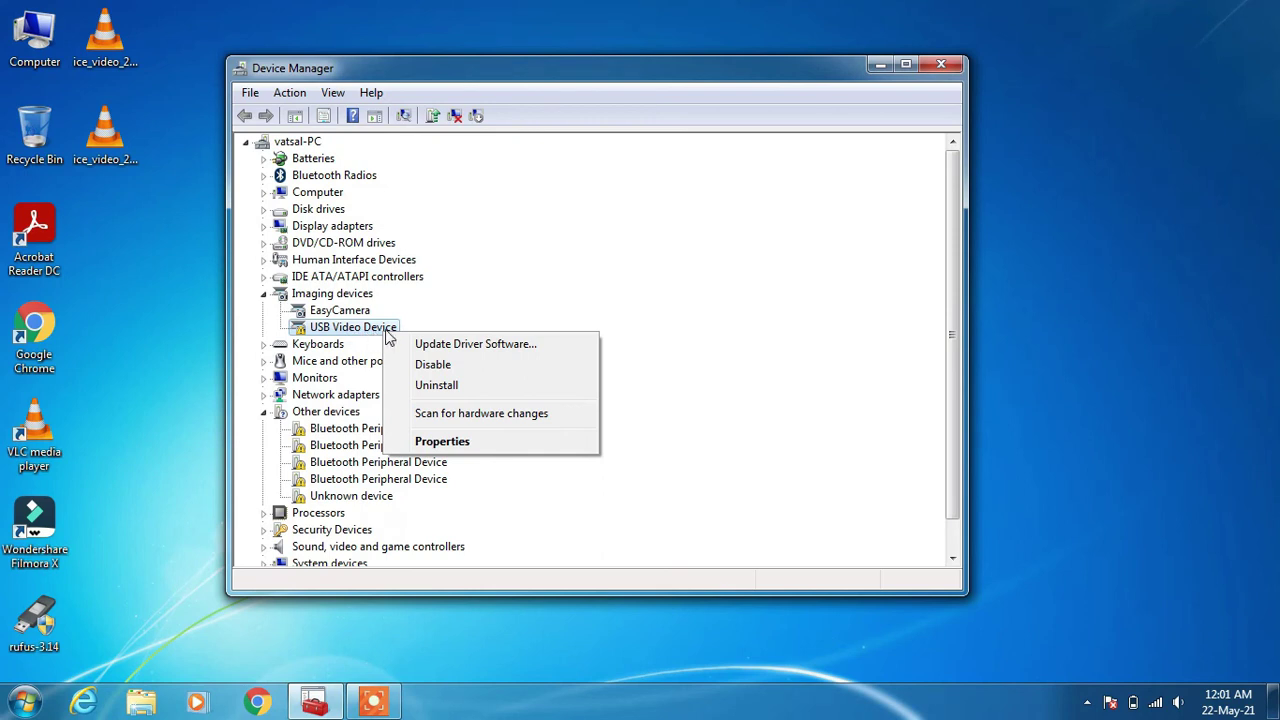
left_click(418, 385)
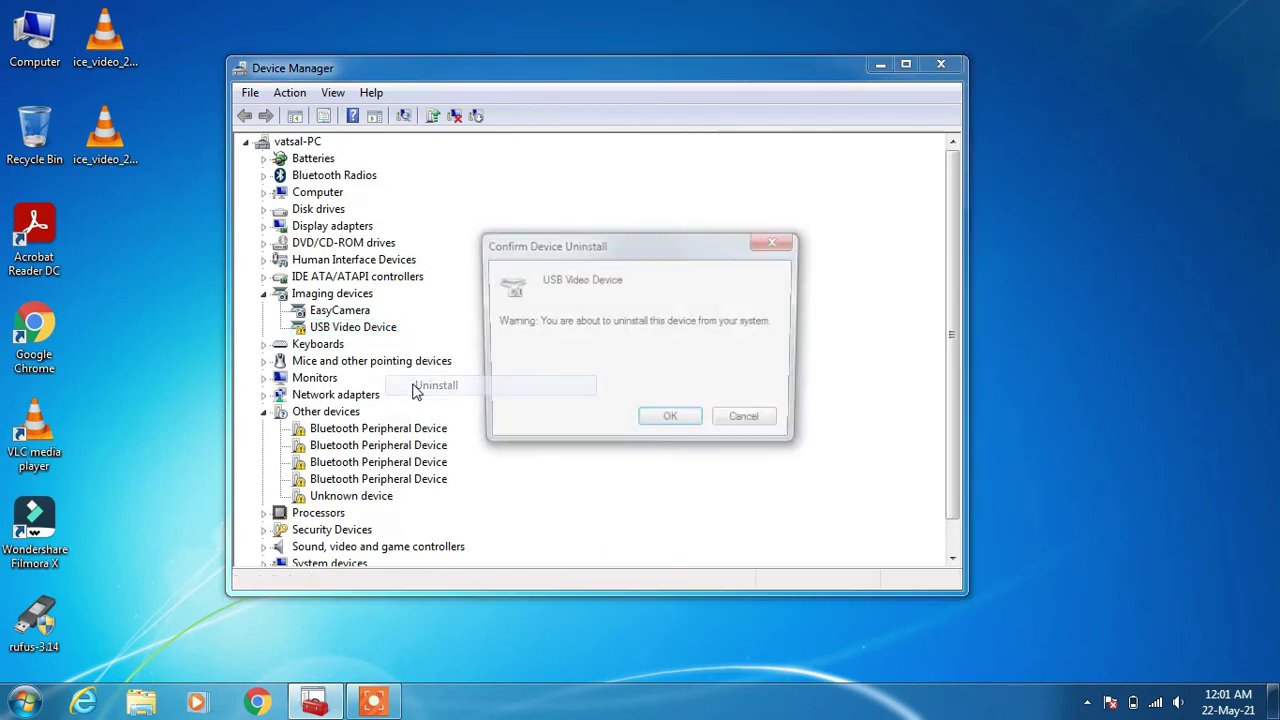
left_click(667, 425)
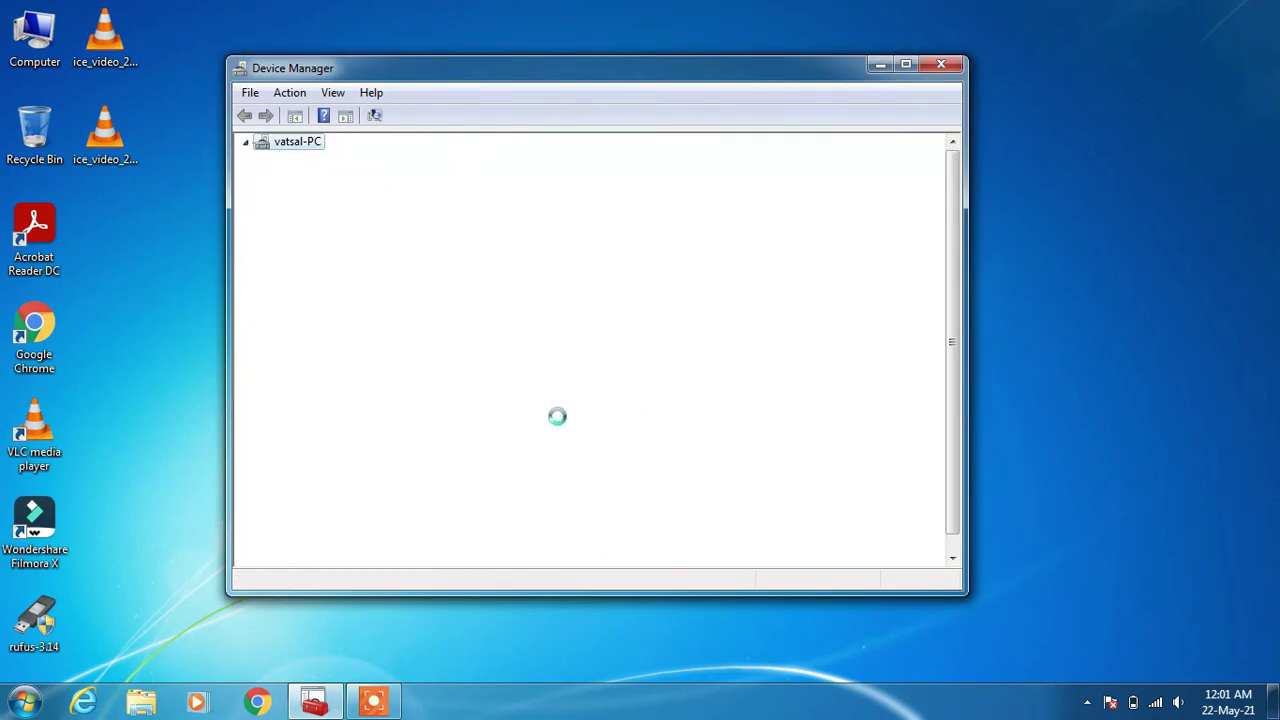